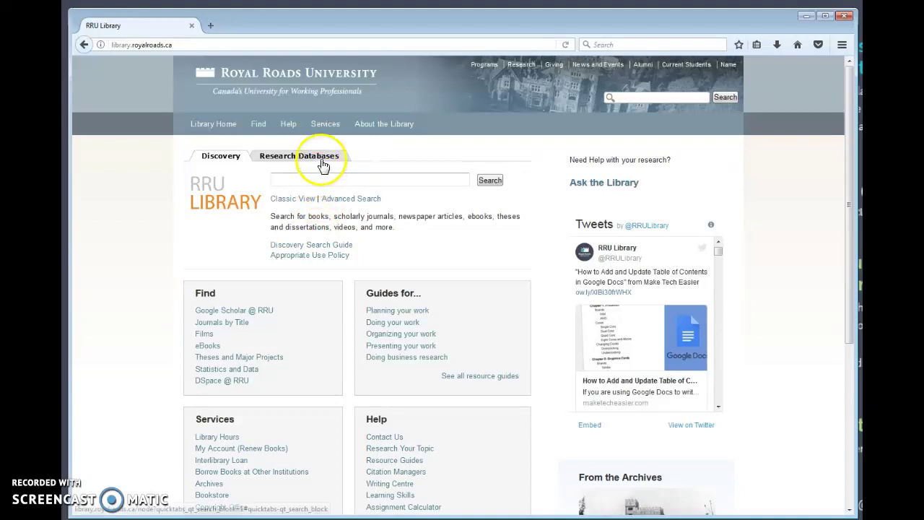
# - Open Simply Analytics (formerly Simple Map) from the library's research databases listed under S
pyautogui.click(318, 160)
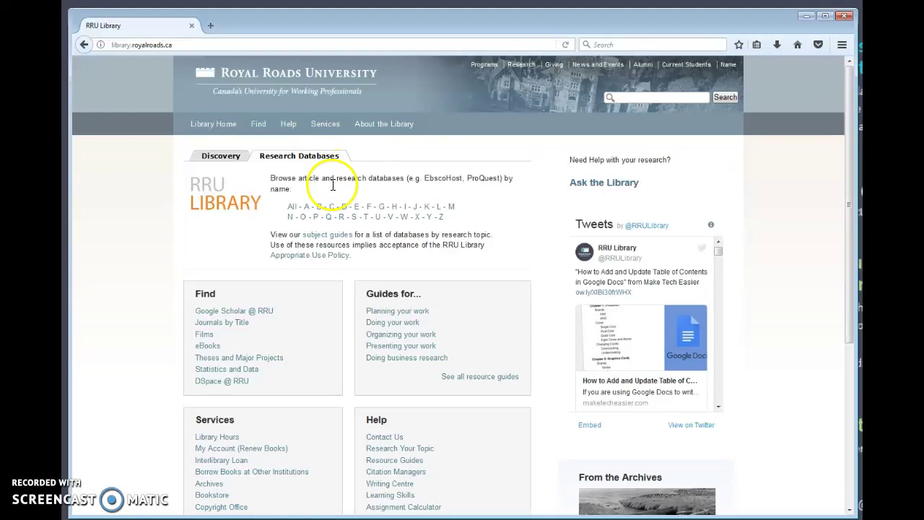
pyautogui.click(354, 217)
pyautogui.scroll(-5, 361, 209)
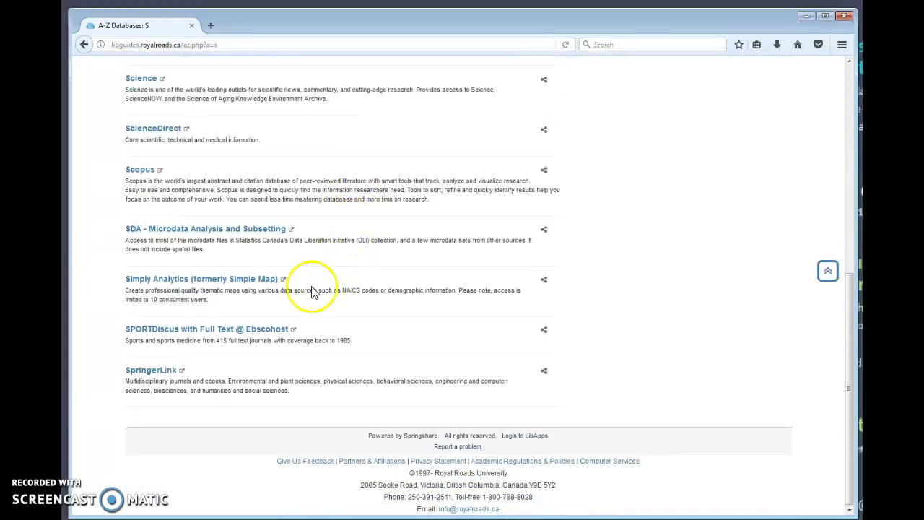
pyautogui.click(209, 280)
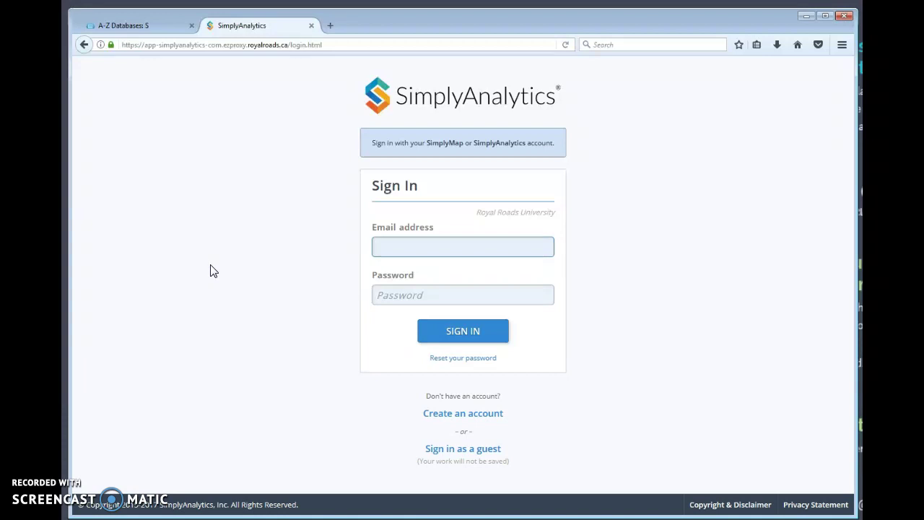
# - Sign in to SimplyAnalytics as a guest and dismiss the welcome introduction
pyautogui.click(229, 270)
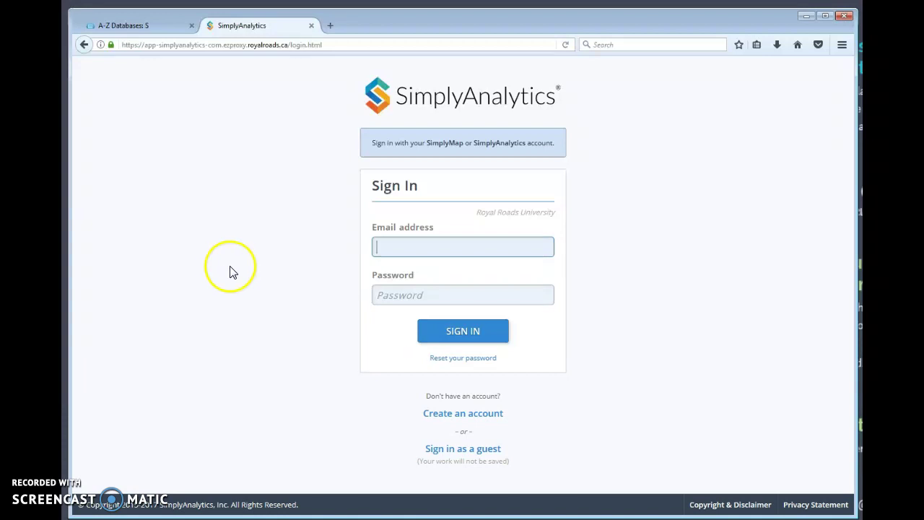
pyautogui.click(305, 276)
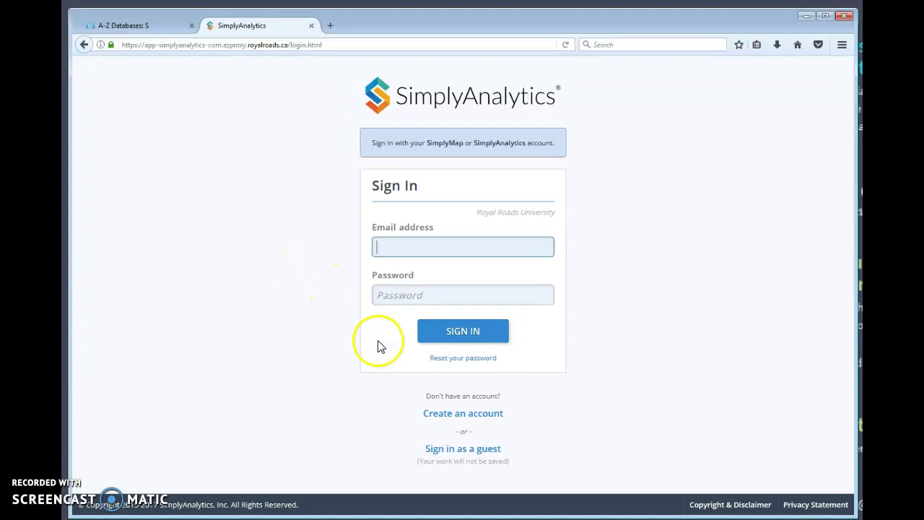
pyautogui.click(453, 451)
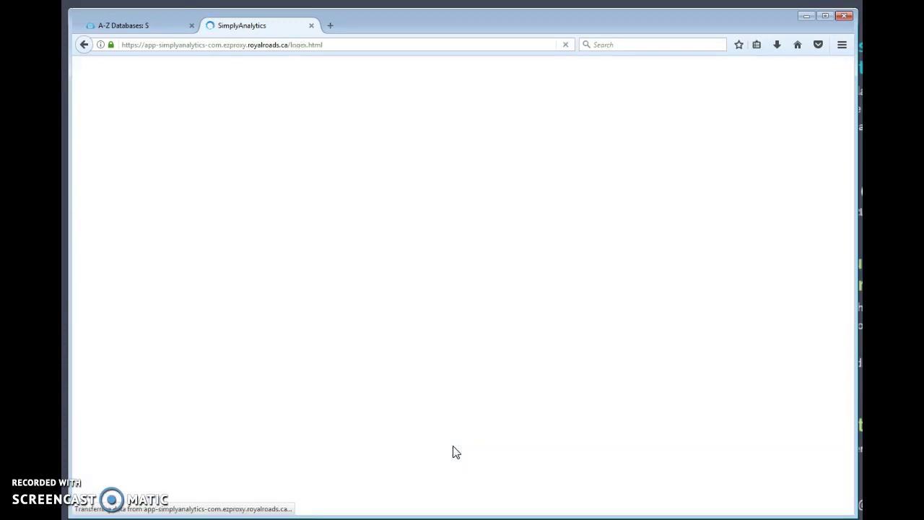
pyautogui.click(453, 410)
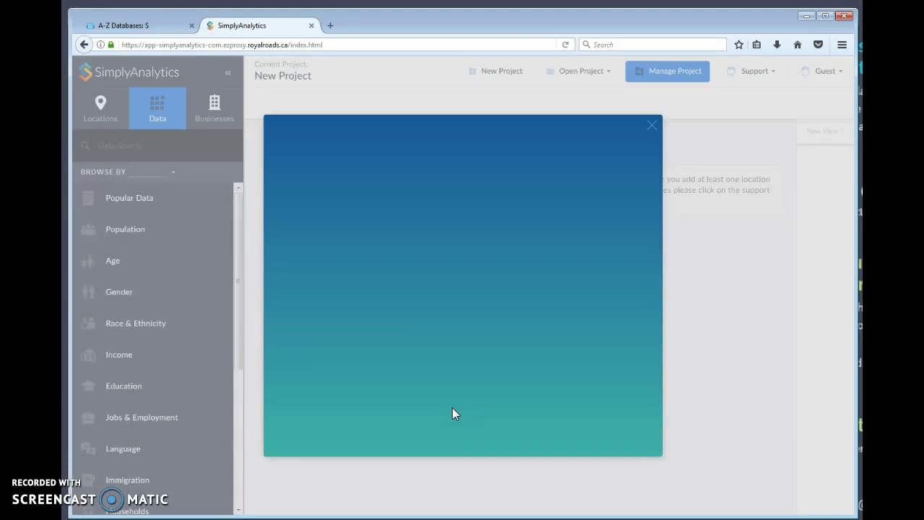
pyautogui.click(454, 413)
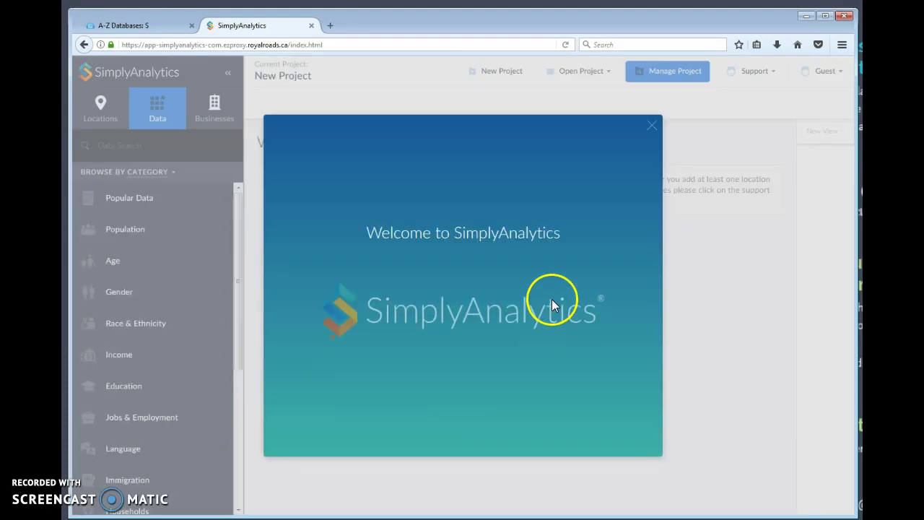
pyautogui.click(654, 127)
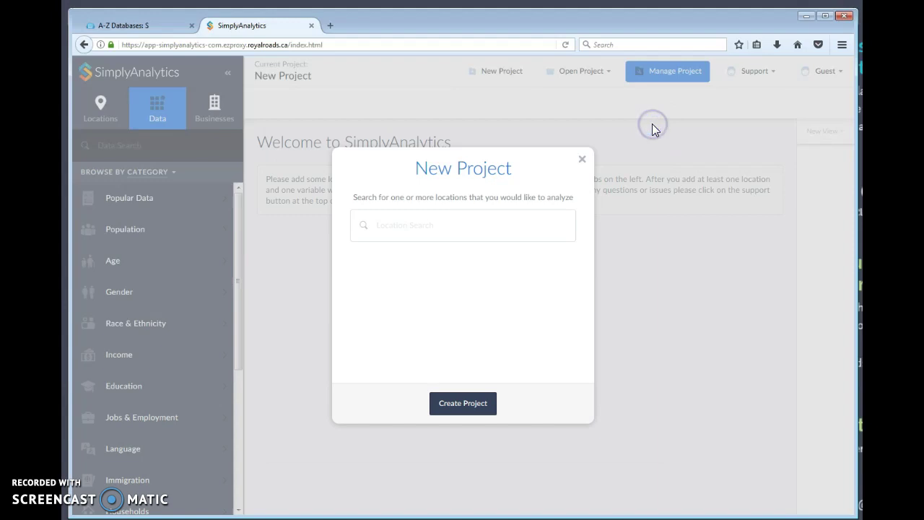
# - Search the new project's locations for Victoria and add the census metro area Victoria, BC (CMACA)
pyautogui.click(435, 237)
pyautogui.write('vitoria')
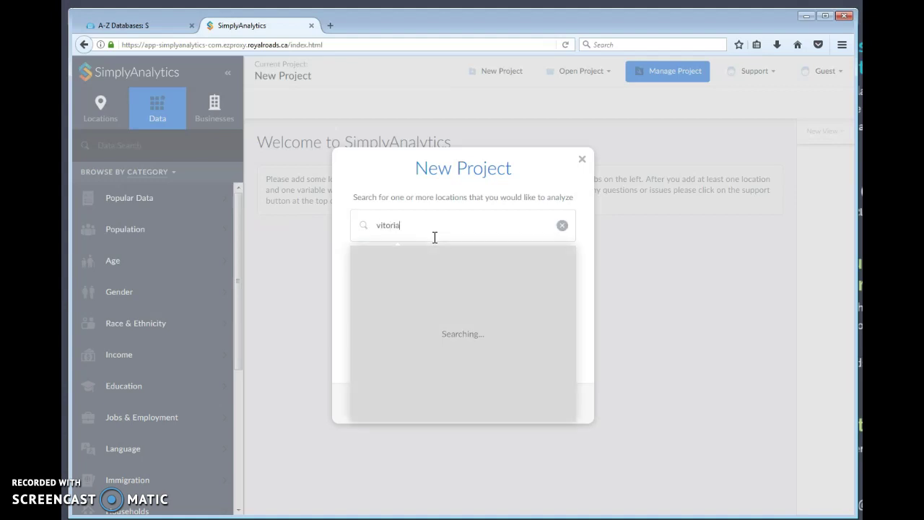
pyautogui.press('BackSpace')
pyautogui.press('BackSpace')
pyautogui.press('BackSpace')
pyautogui.press('BackSpace')
pyautogui.press('BackSpace')
pyautogui.press('BackSpace')
pyautogui.press('BackSpace')
pyautogui.press('BackSpace')
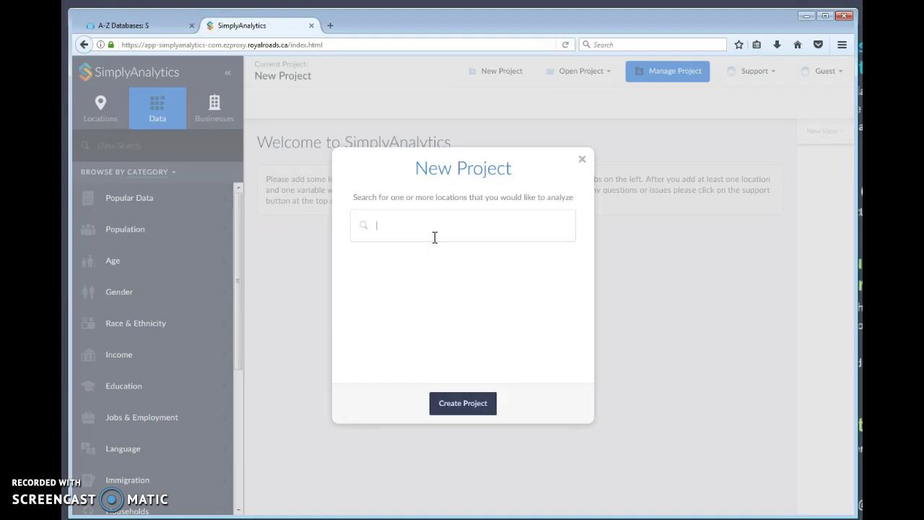
pyautogui.write('victoria')
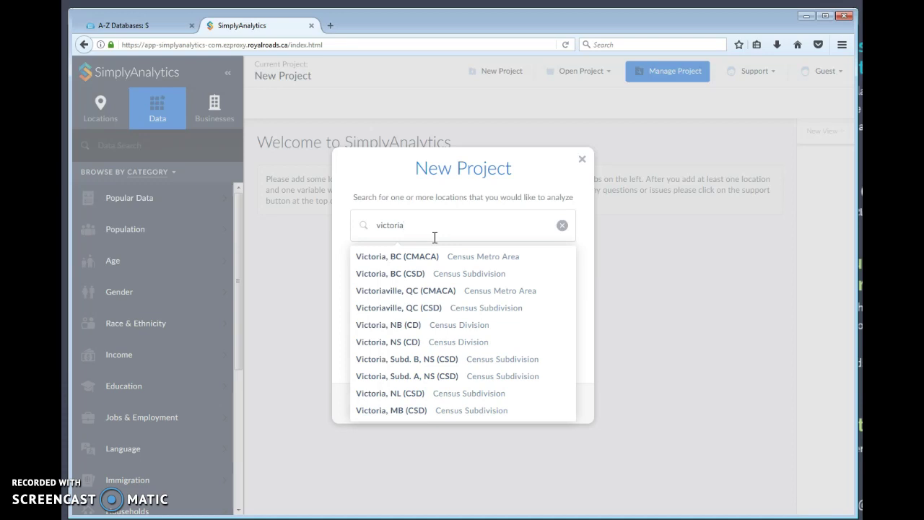
pyautogui.click(428, 257)
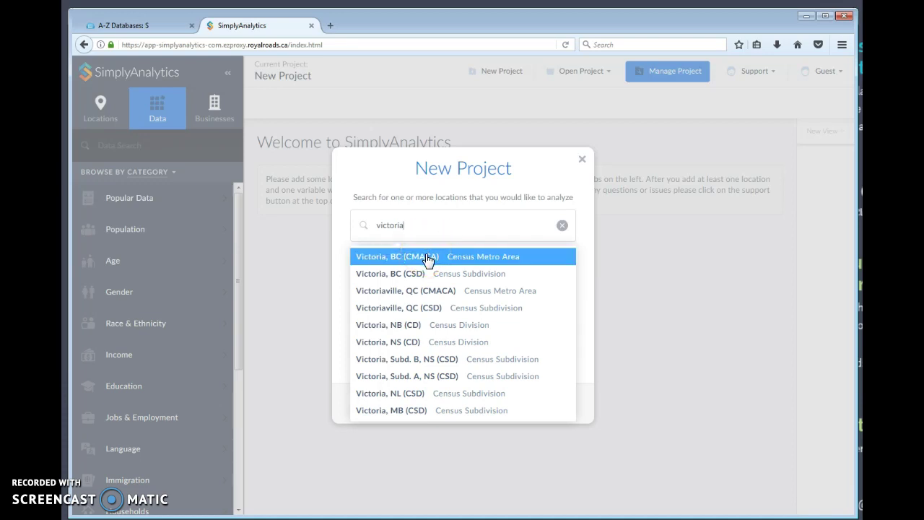
pyautogui.click(428, 258)
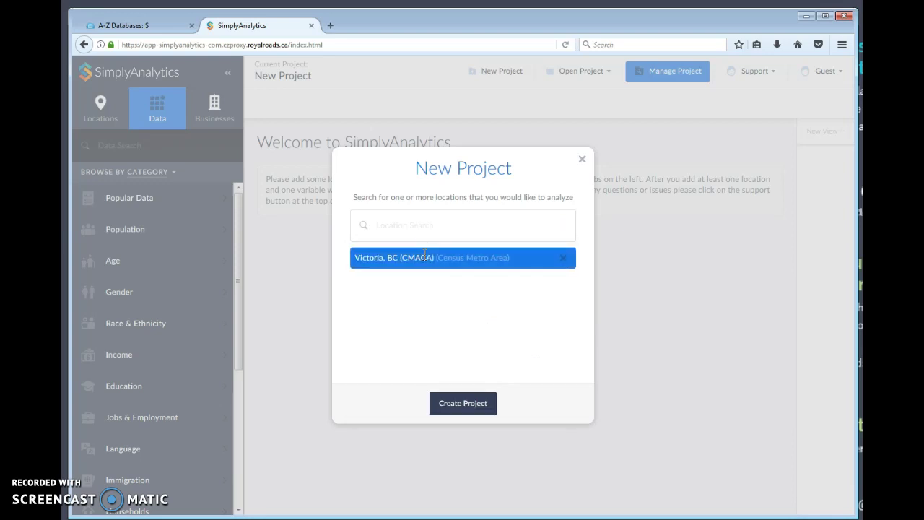
# - Add the census metro area Nanaimo, BC (CMACA) as a second location and create the project, accepting the starter variables
pyautogui.click(413, 230)
pyautogui.click(408, 265)
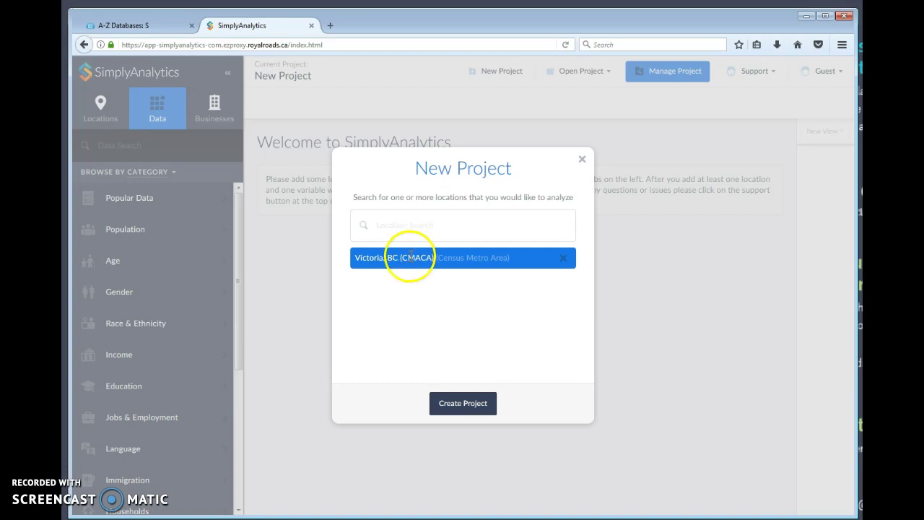
pyautogui.click(407, 232)
pyautogui.click(405, 223)
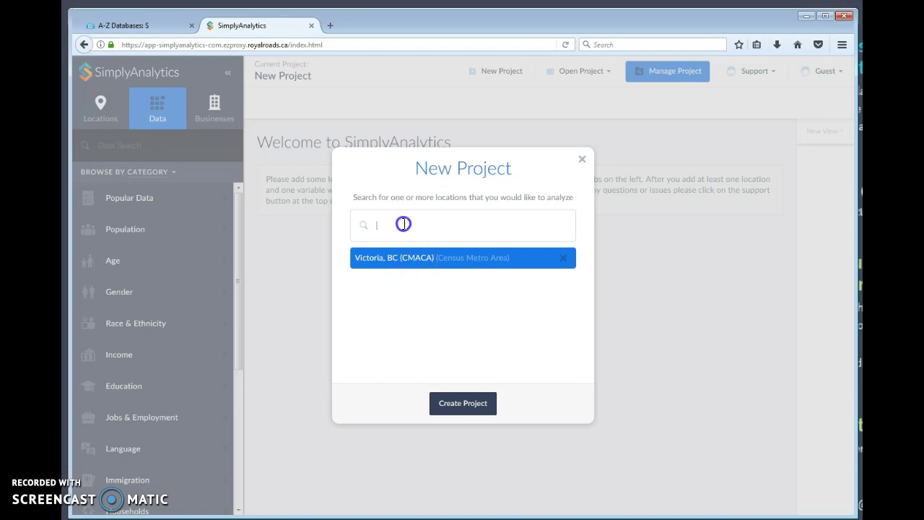
pyautogui.write('nanaimo')
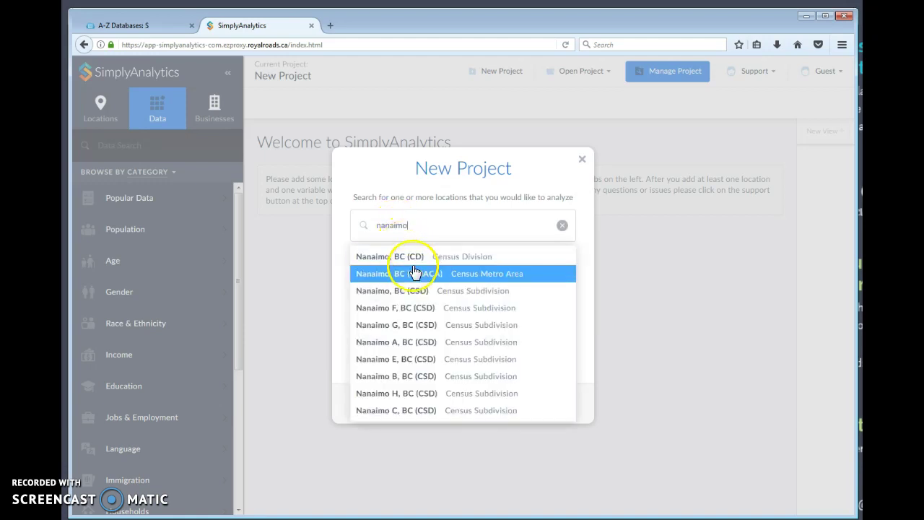
pyautogui.click(417, 279)
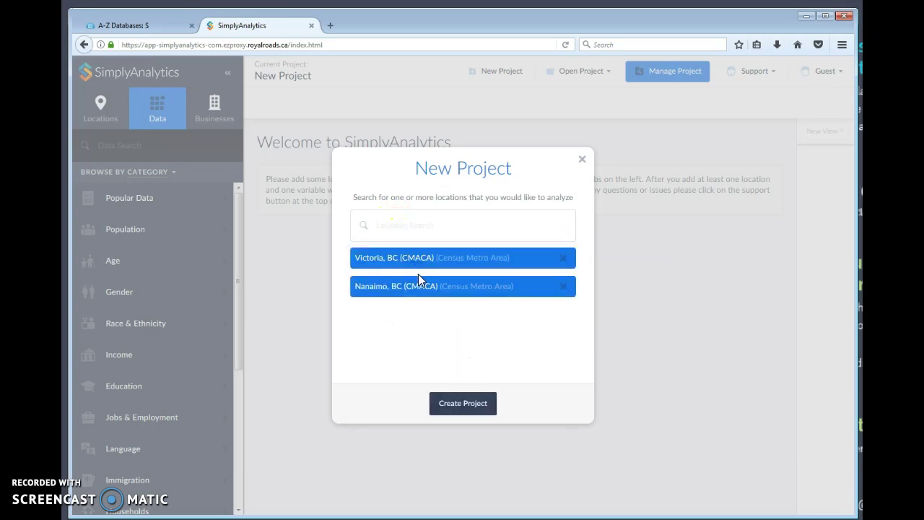
pyautogui.click(463, 404)
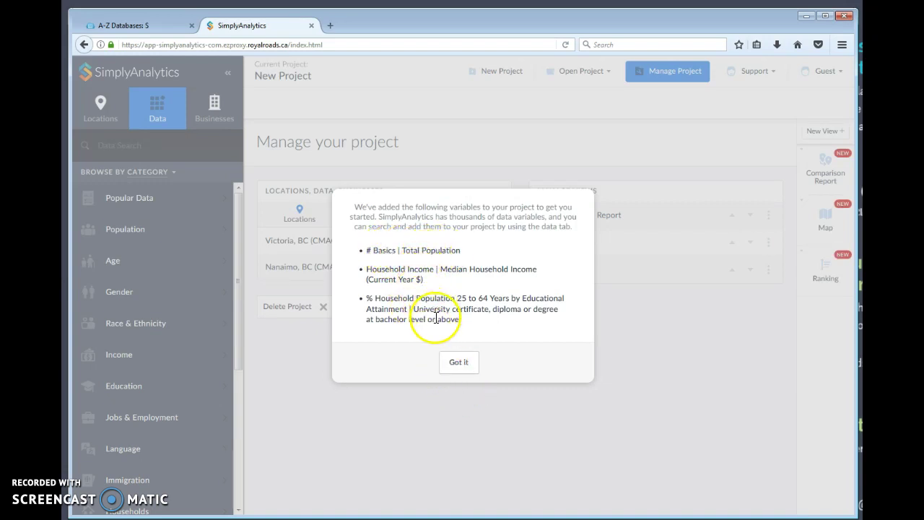
pyautogui.click(462, 367)
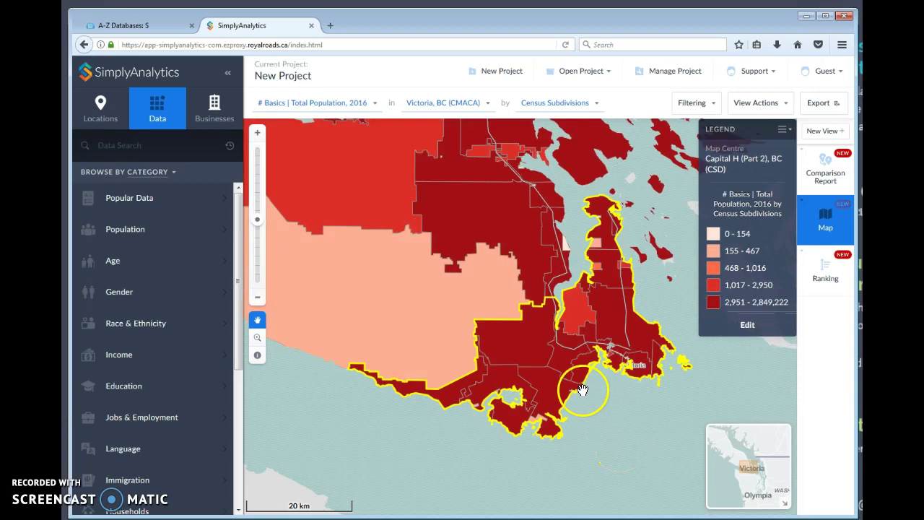
# - Review the data variables available for the Victoria map
pyautogui.click(373, 106)
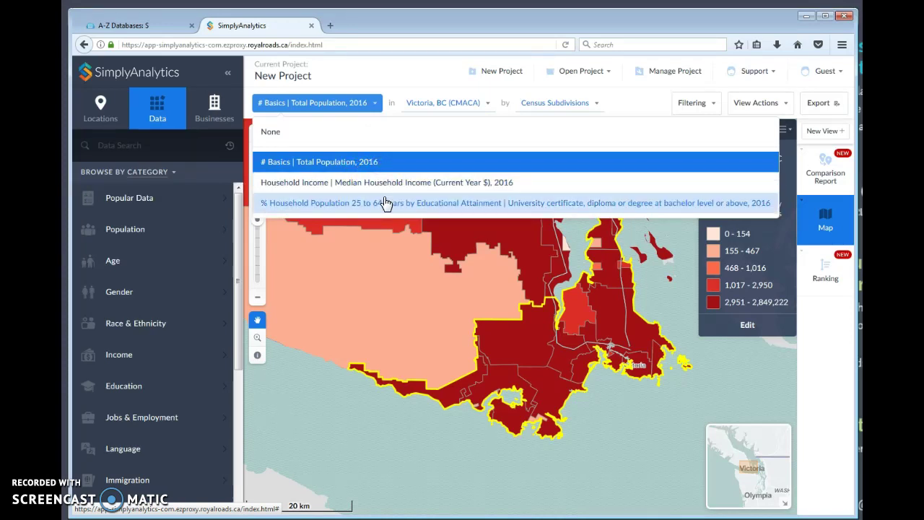
pyautogui.click(413, 204)
pyautogui.click(637, 432)
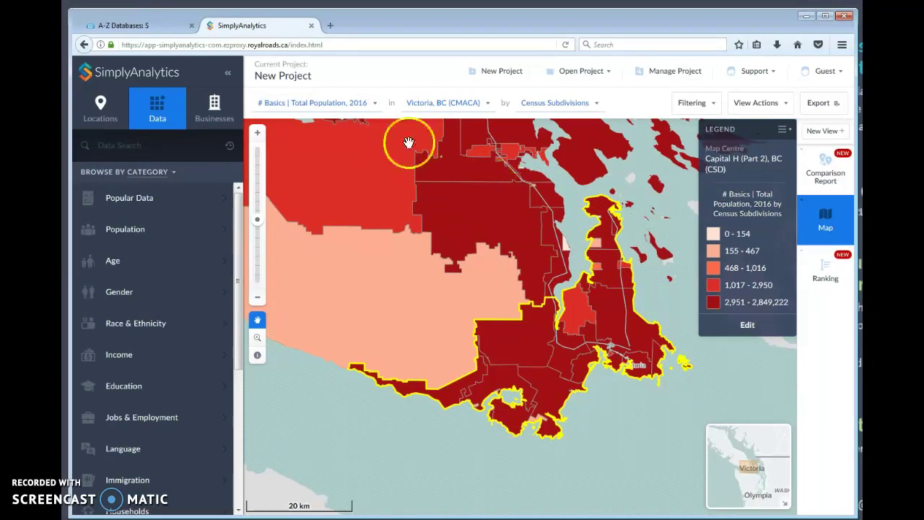
pyautogui.click(338, 104)
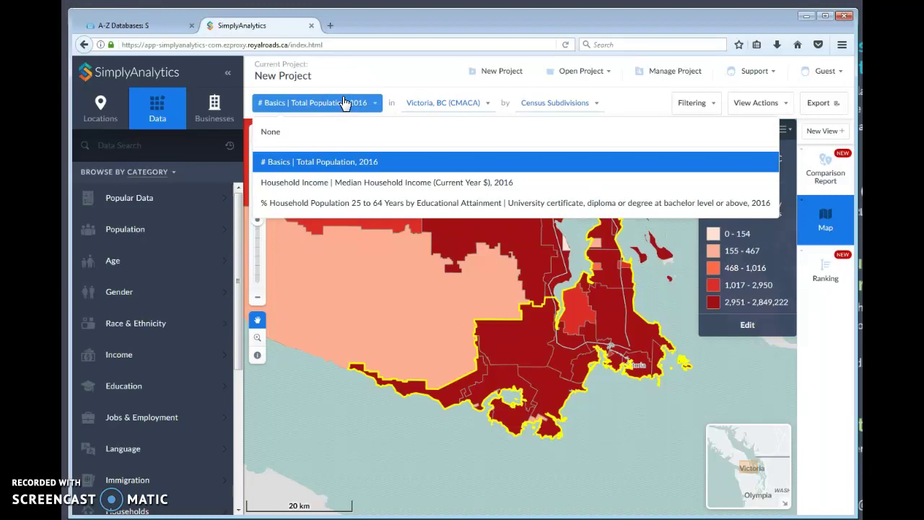
pyautogui.click(583, 371)
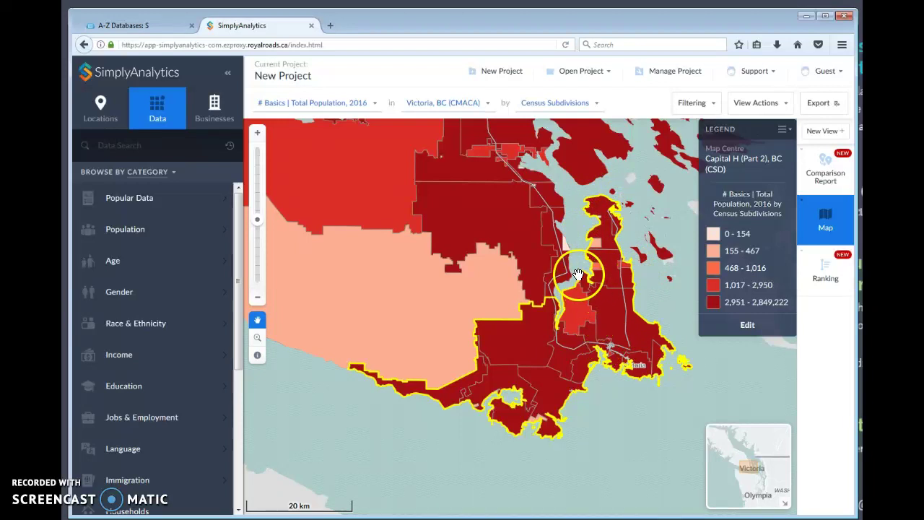
# - Break the Victoria population map down by Census Tracts
pyautogui.click(563, 105)
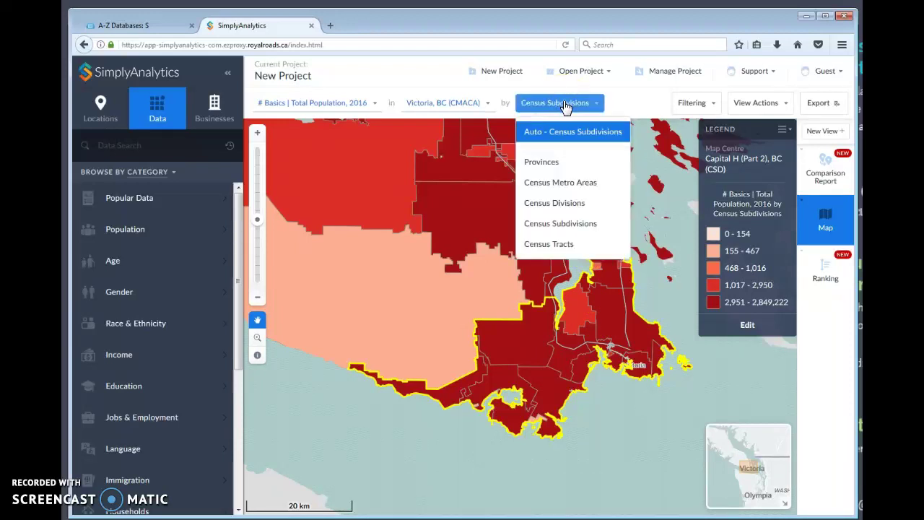
pyautogui.click(561, 246)
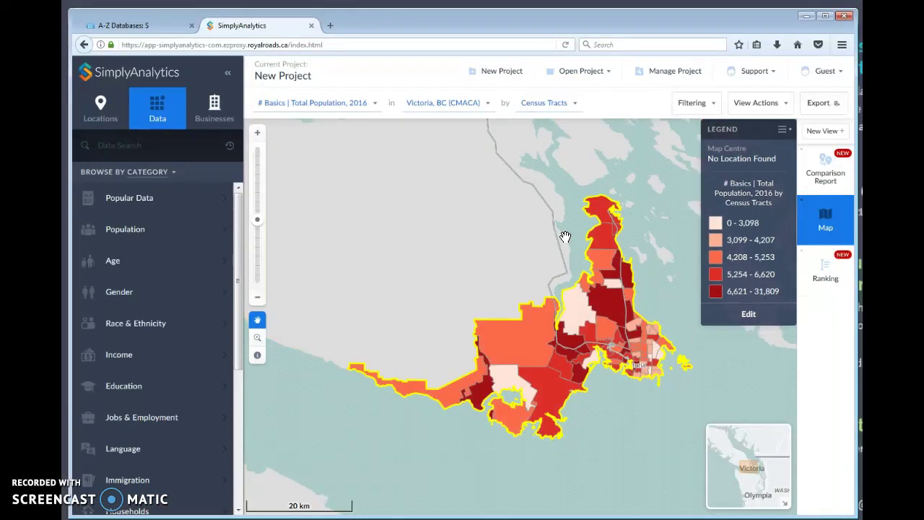
pyautogui.click(568, 330)
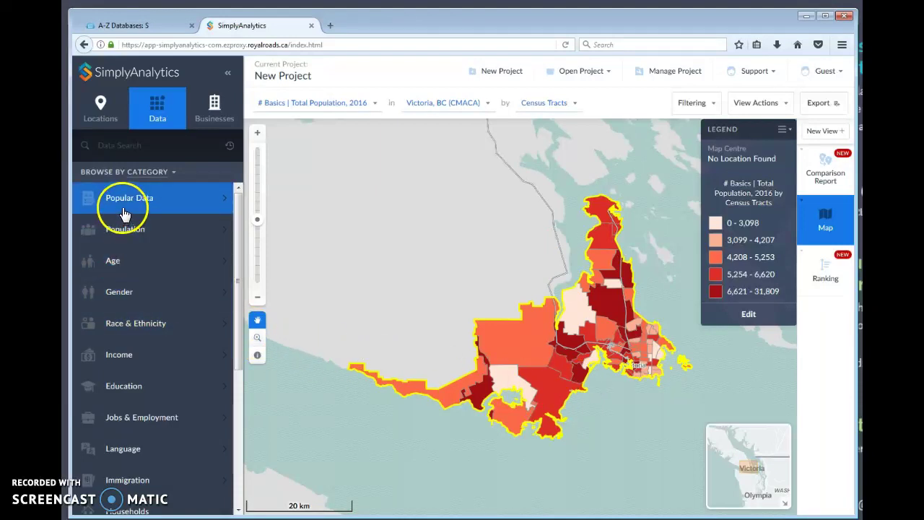
# - Map the Consumer Behavior variable for average total expenditure on restaurant dinners
pyautogui.scroll(-6, 147, 355)
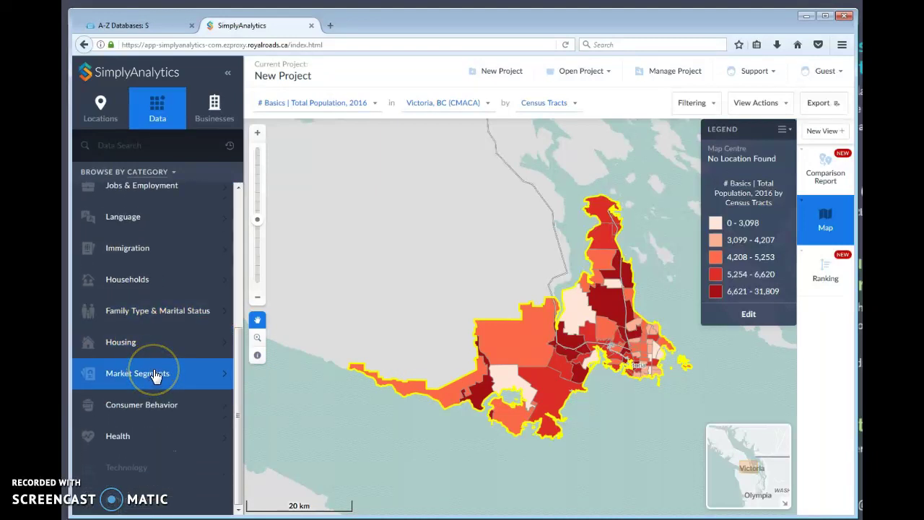
pyautogui.click(173, 407)
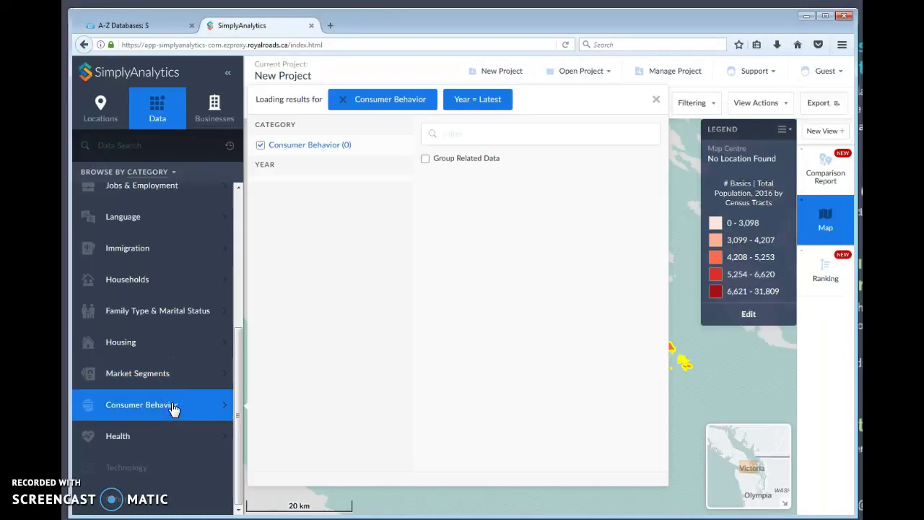
pyautogui.scroll(-3, 513, 422)
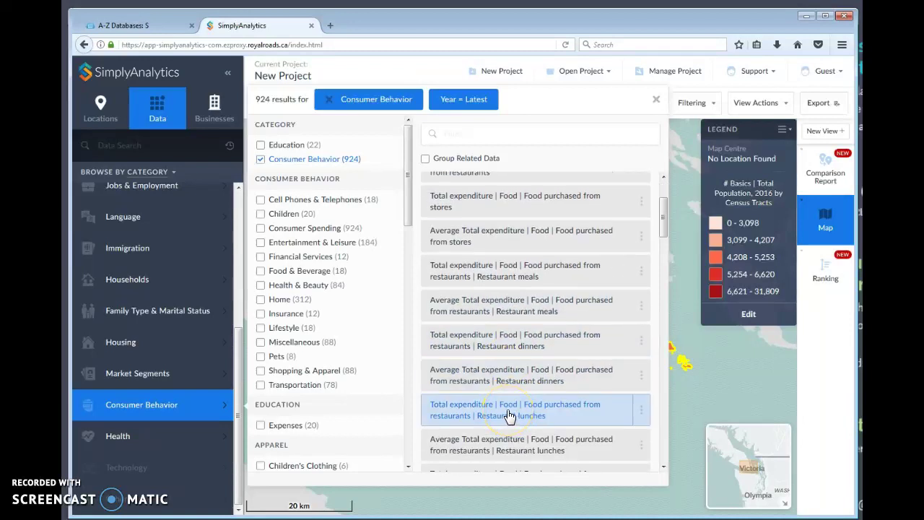
pyautogui.scroll(-3, 513, 413)
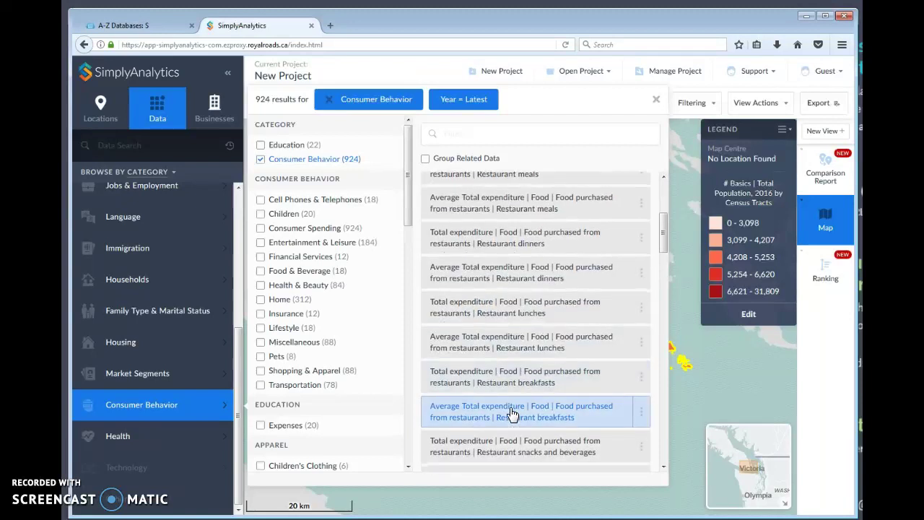
pyautogui.click(520, 279)
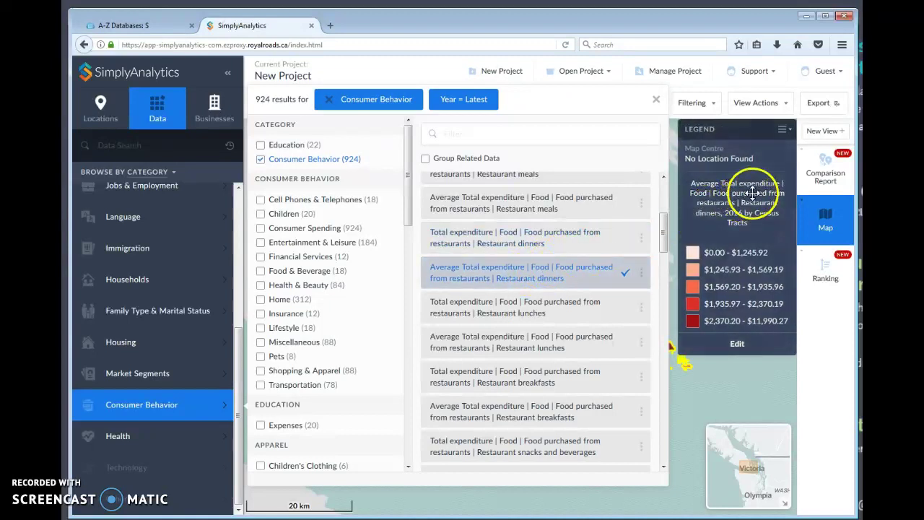
pyautogui.click(659, 101)
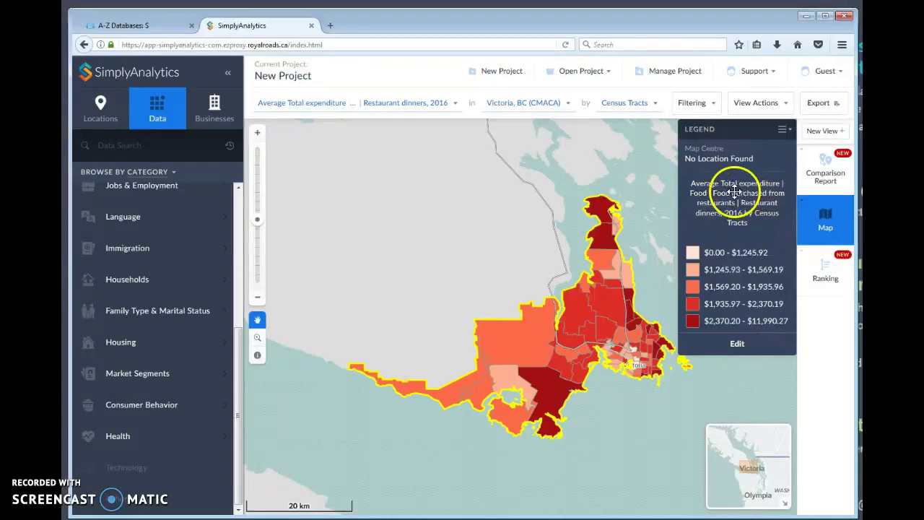
# - Set the legend's map centre location to Census Metro Area
pyautogui.click(711, 158)
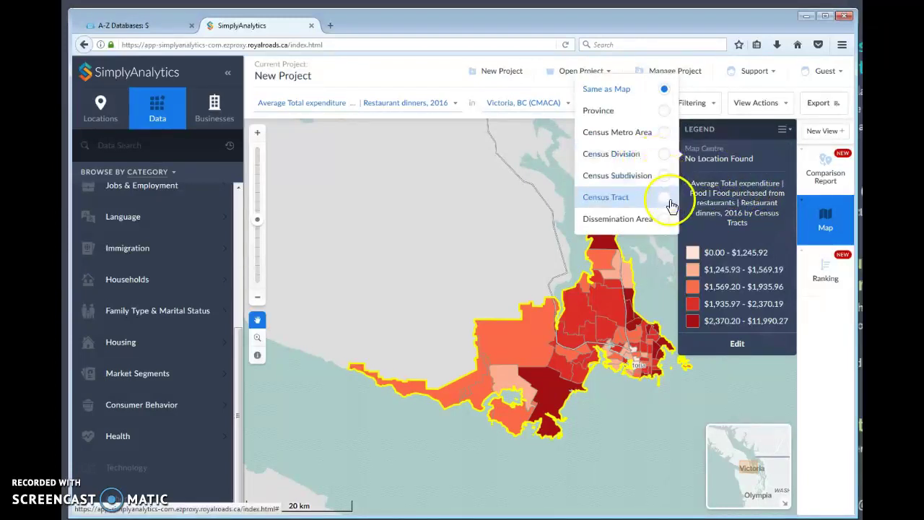
pyautogui.click(664, 133)
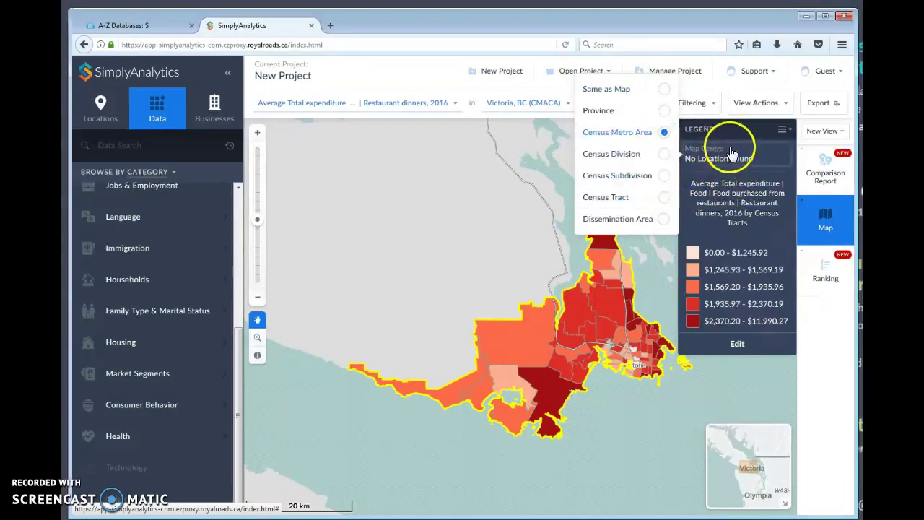
# - Set the map legend to 7 categories and move the legend west, clear of the Victoria area's eastern census tracts
pyautogui.click(629, 446)
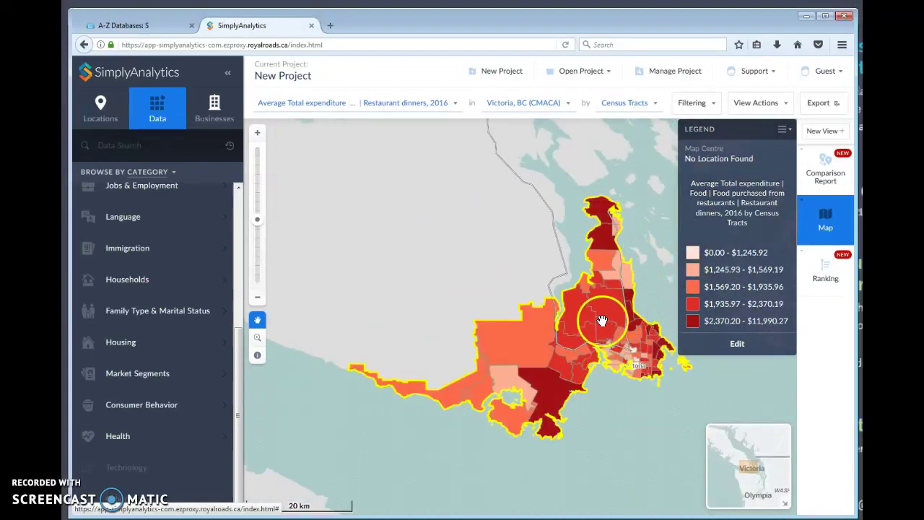
pyautogui.scroll(1, 601, 320)
pyautogui.scroll(-1, 629, 453)
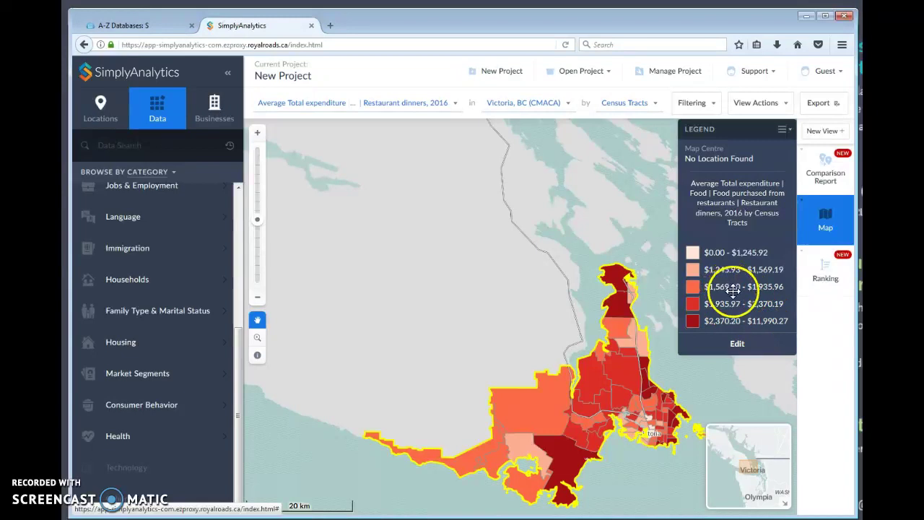
pyautogui.click(735, 344)
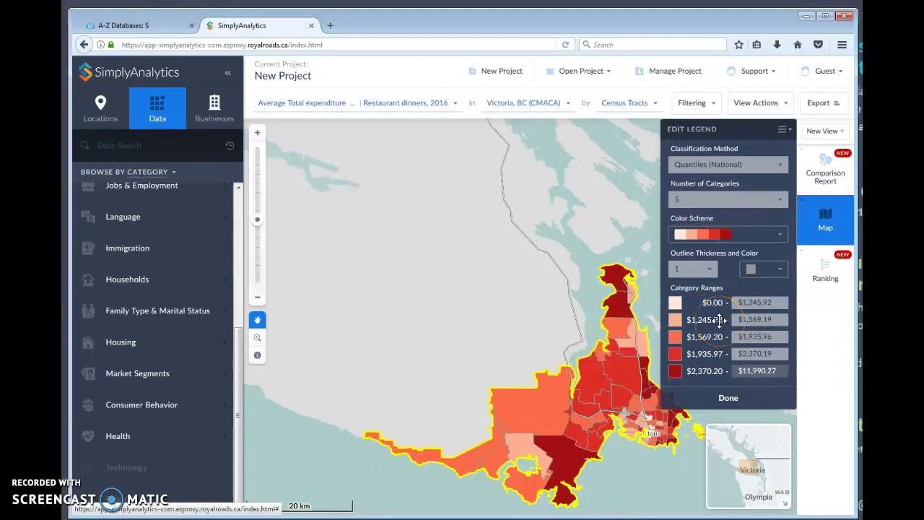
pyautogui.click(690, 199)
pyautogui.moveTo(690, 198); pyautogui.dragTo(735, 440)
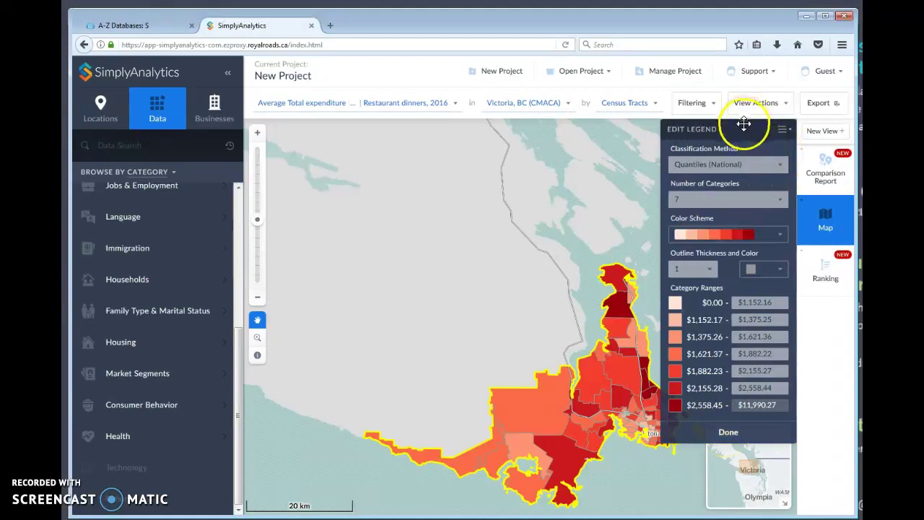
pyautogui.moveTo(740, 129); pyautogui.dragTo(397, 123)
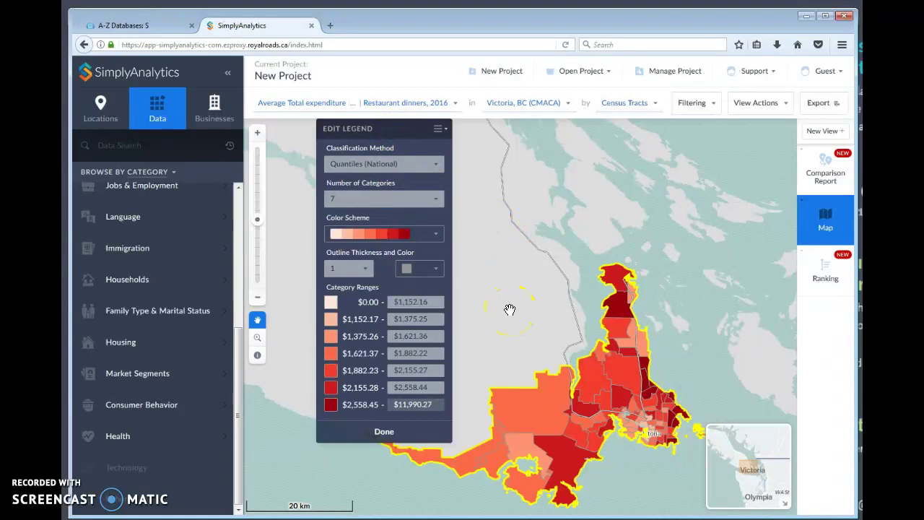
# - Preview the cropping stage of the map export and cancel the export
pyautogui.click(826, 109)
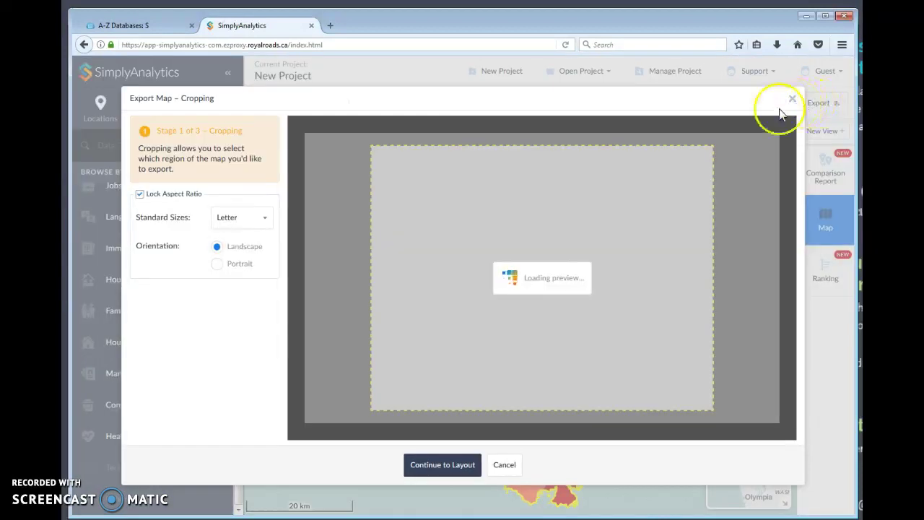
pyautogui.click(505, 466)
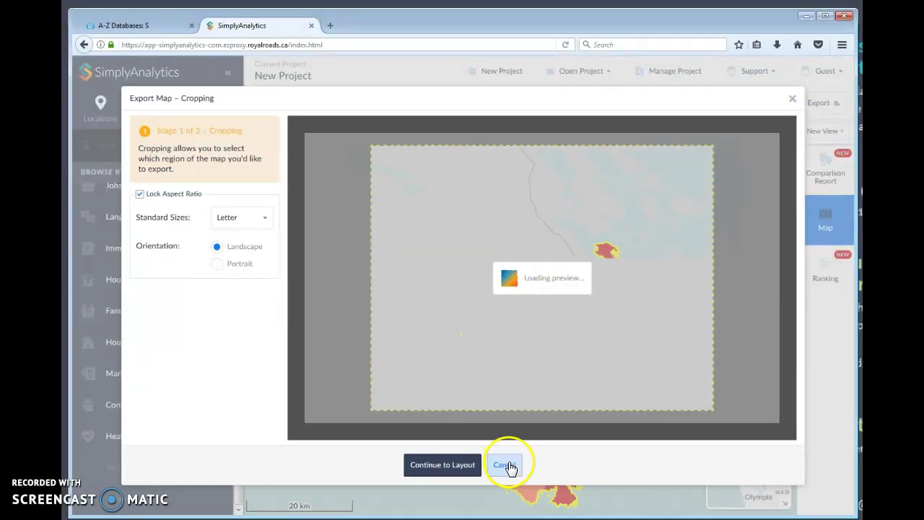